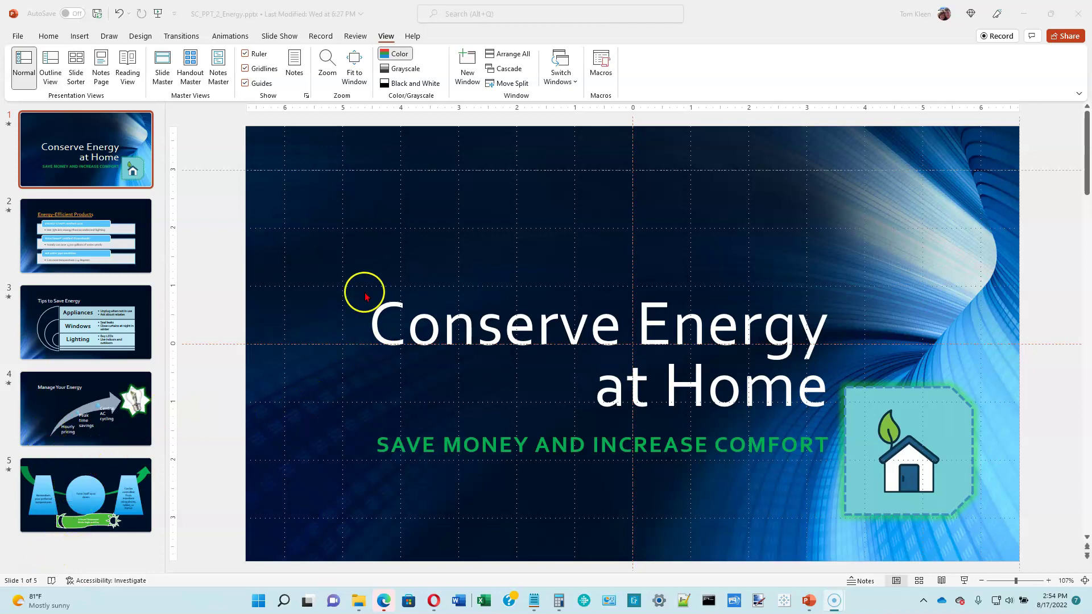
- Bring the presentation window into focus and show the Insert commands
left_click(89, 146)
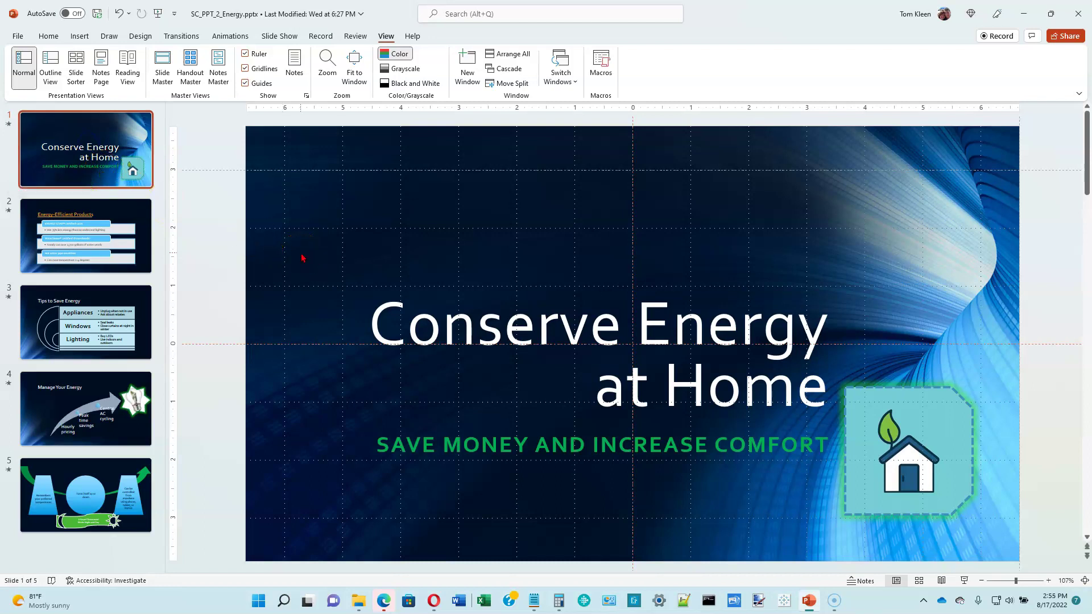
left_click(80, 36)
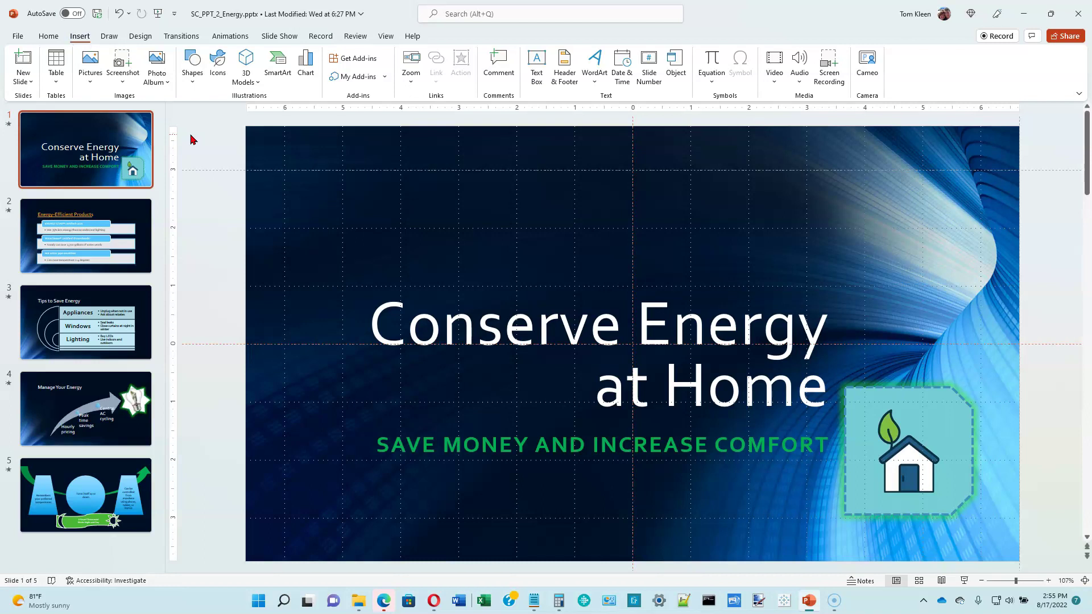
- In Header and Footer, add a fixed date reading October 1
left_click(565, 68)
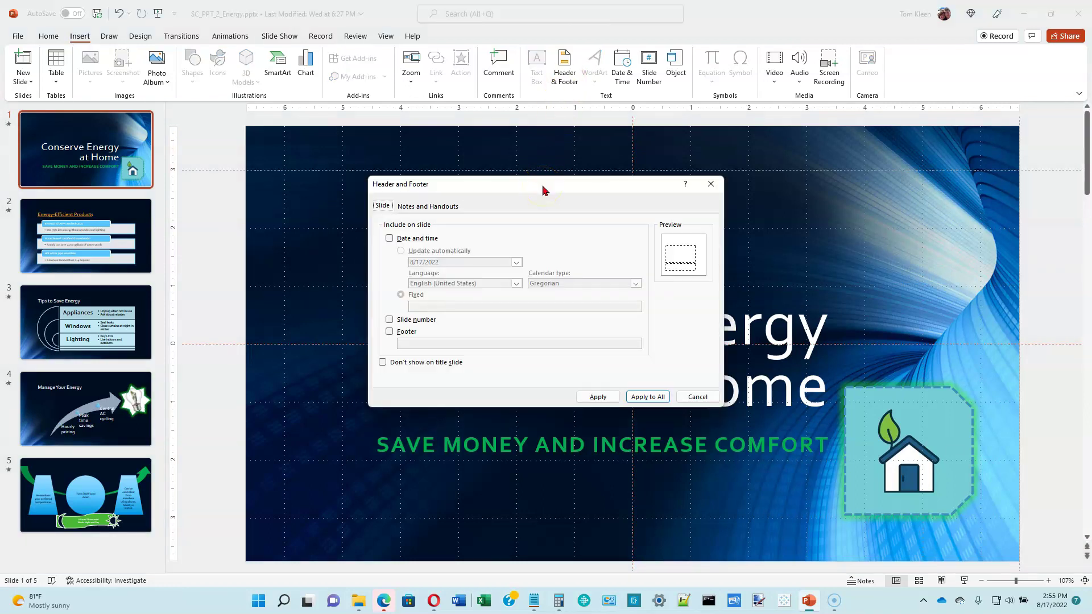
left_click(408, 206)
left_click(384, 207)
left_click(390, 238)
left_click(512, 292)
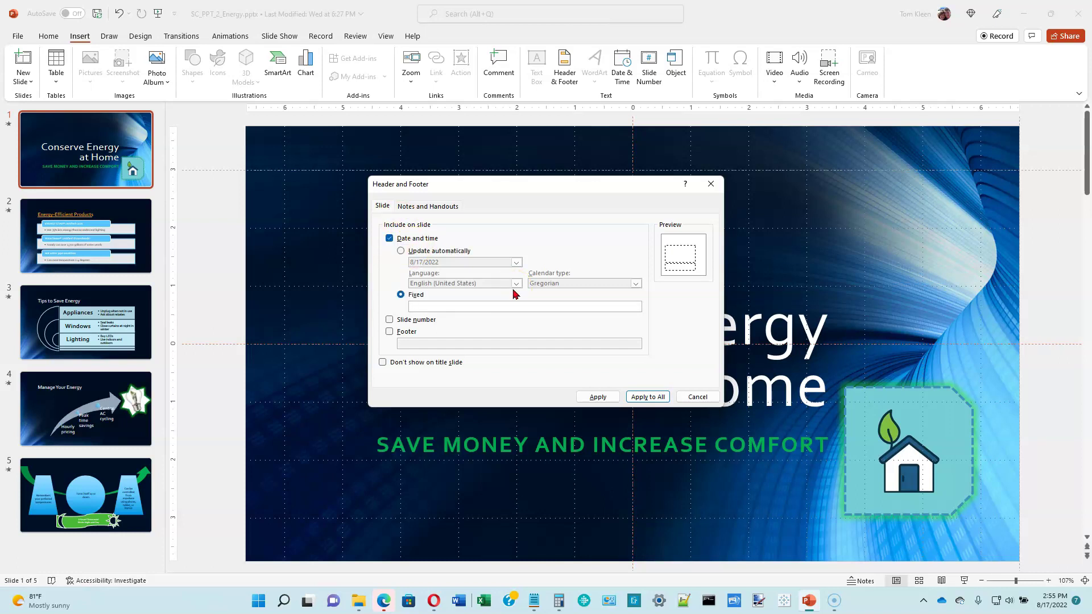
type("October 1")
- Add slide numbers and the 'Greenest Street Corporation' footer to all slides except the title
left_click(390, 320)
left_click(389, 331)
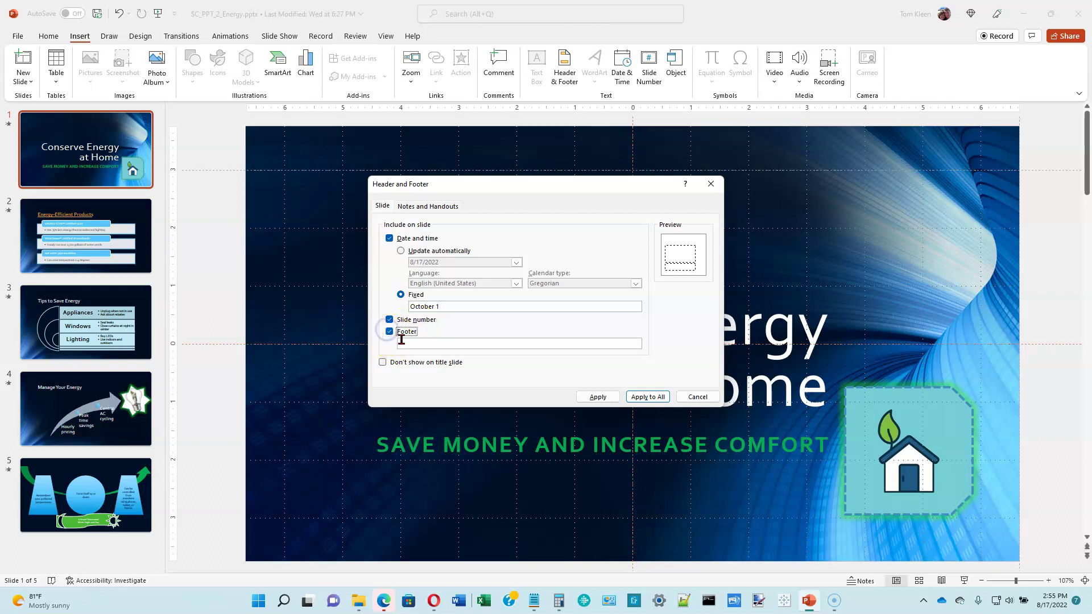
left_click(405, 344)
type("Greenest Street Corporation")
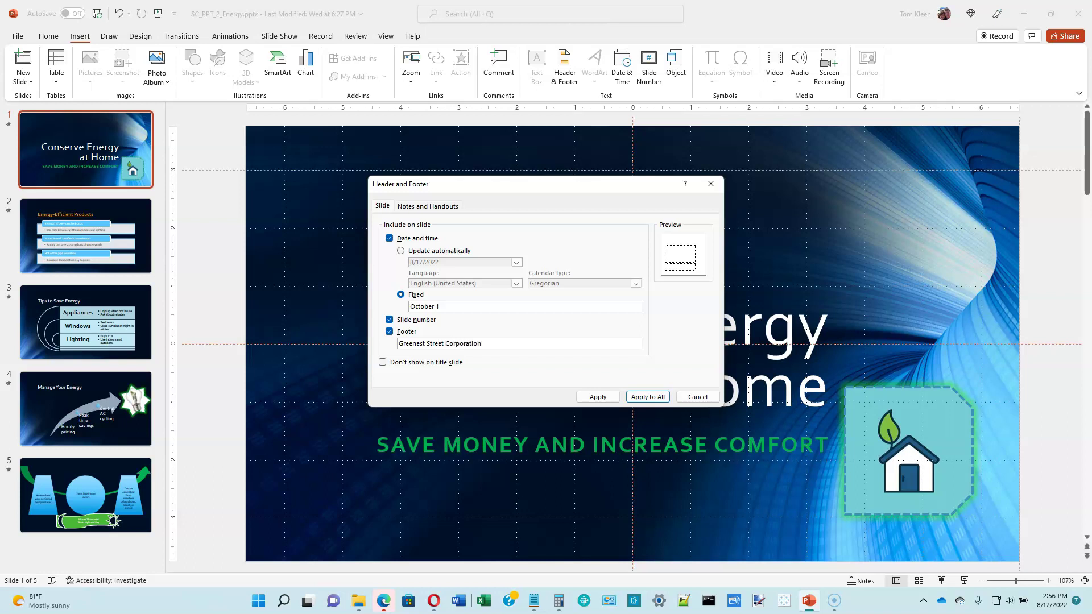
left_click(390, 364)
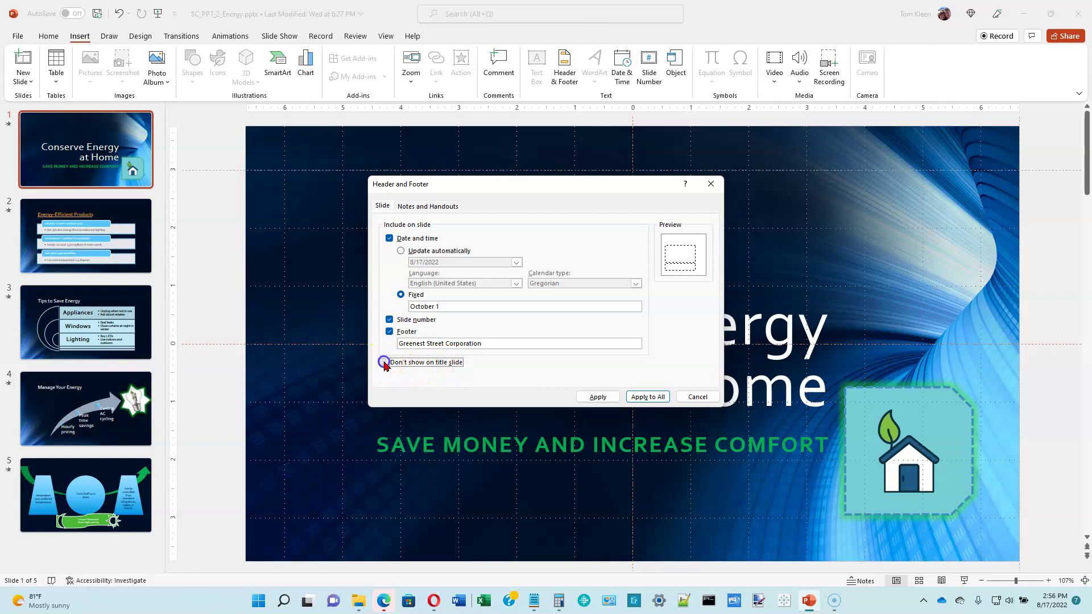
left_click(643, 396)
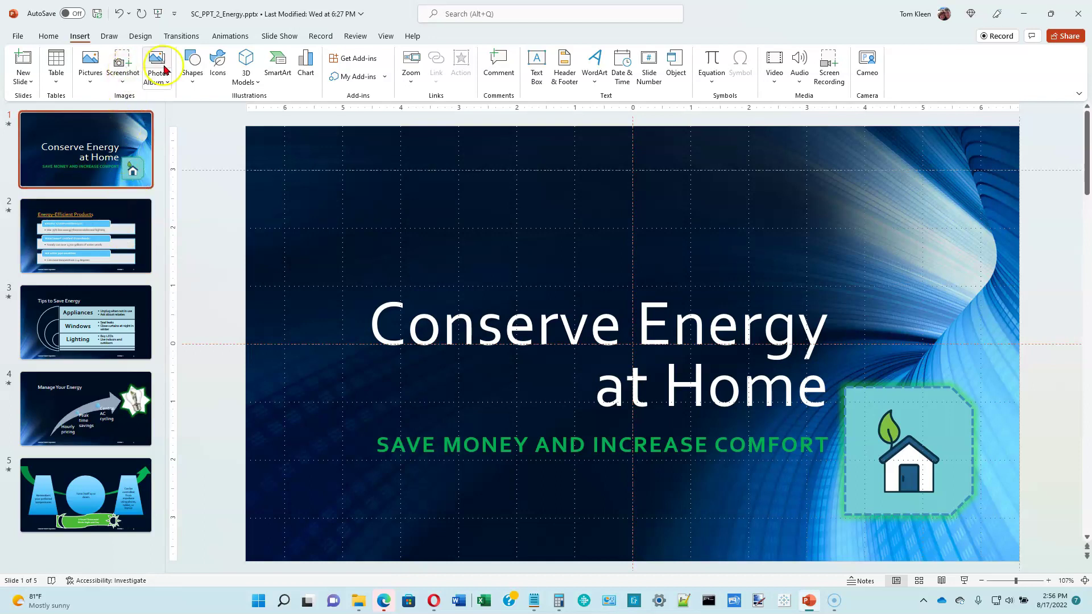
- Glance at the New Slide layout gallery on Home, then show the Transitions options
left_click(51, 37)
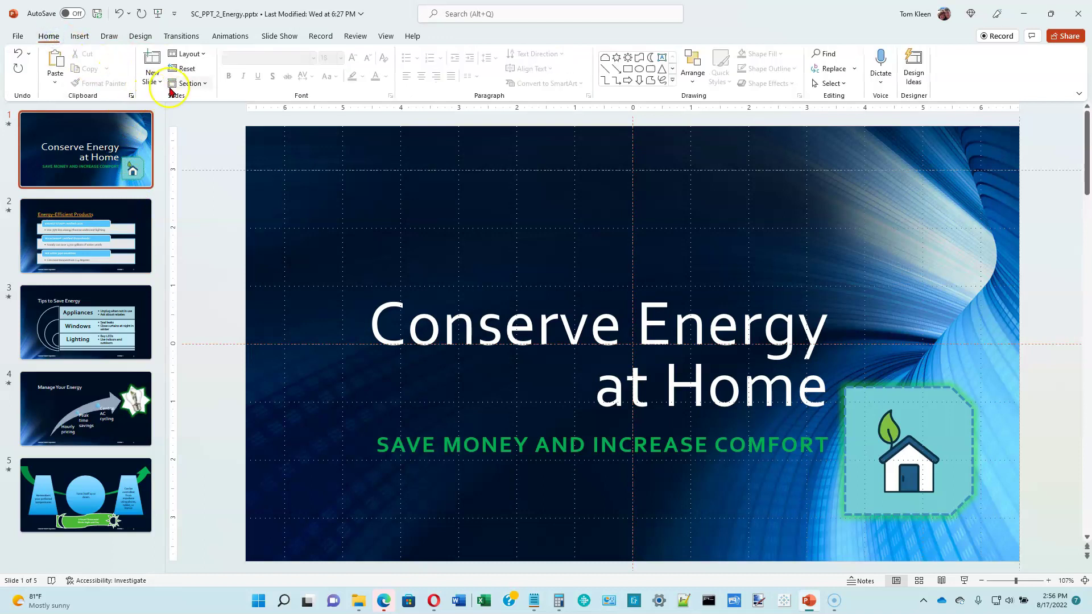
left_click(158, 81)
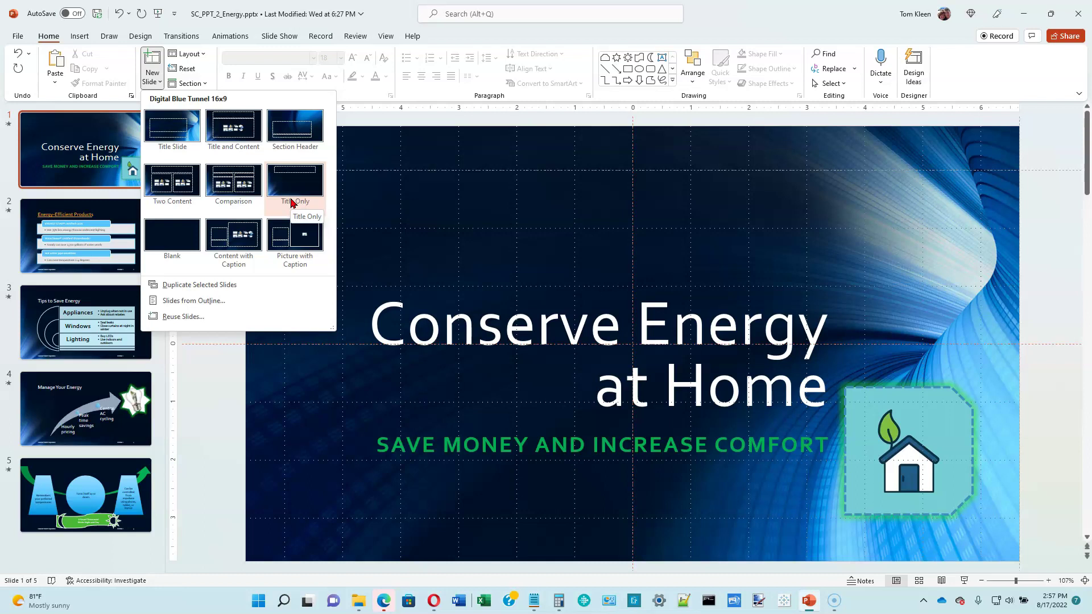
left_click(183, 36)
left_click(187, 39)
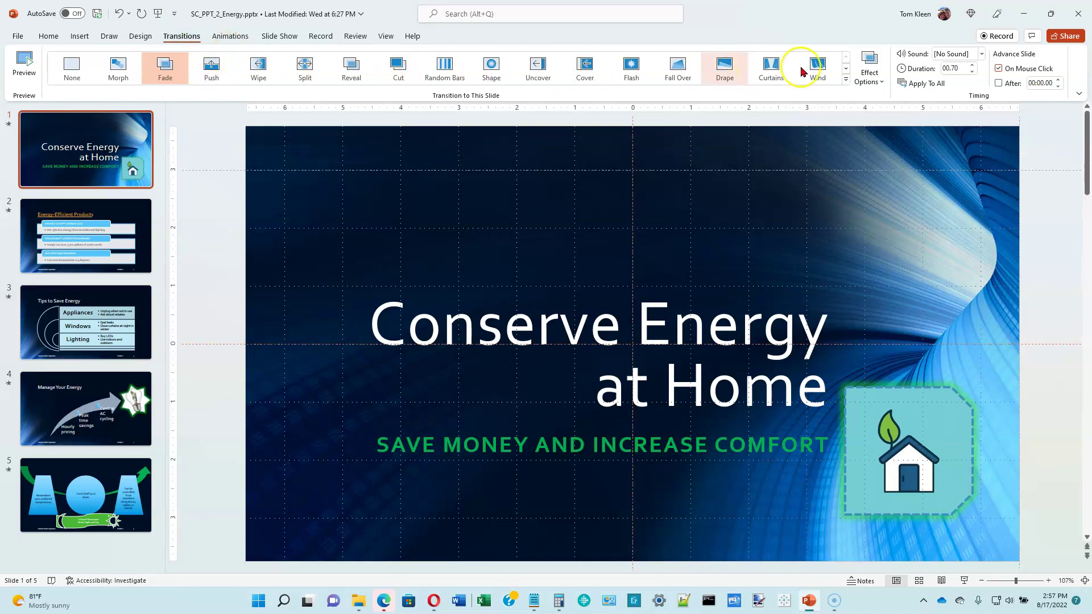
- Apply the Box transition to the title slide and set its direction to From Top
left_click(846, 82)
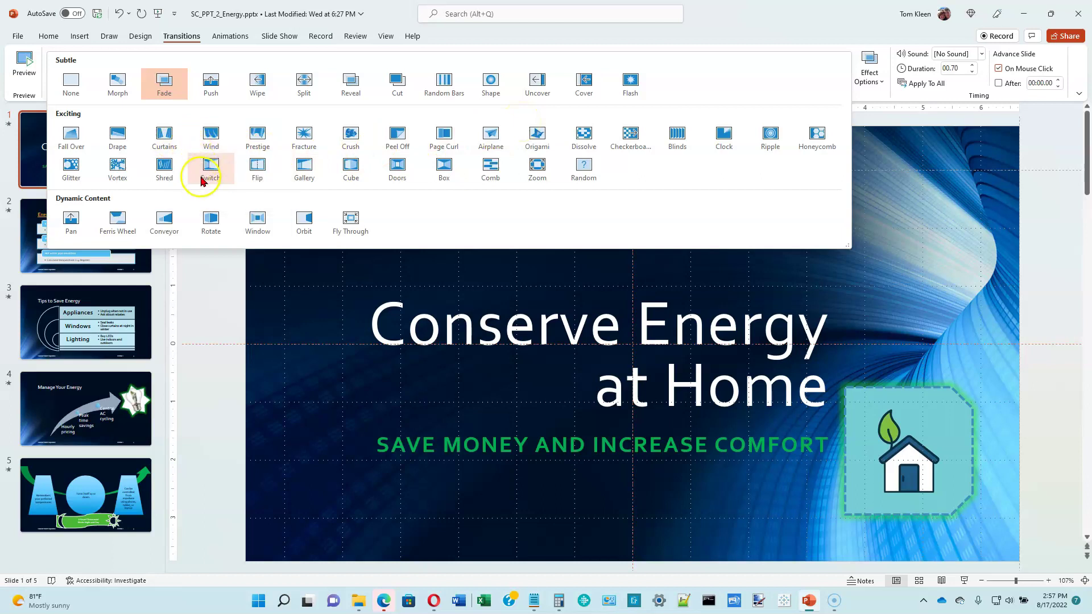
left_click(443, 171)
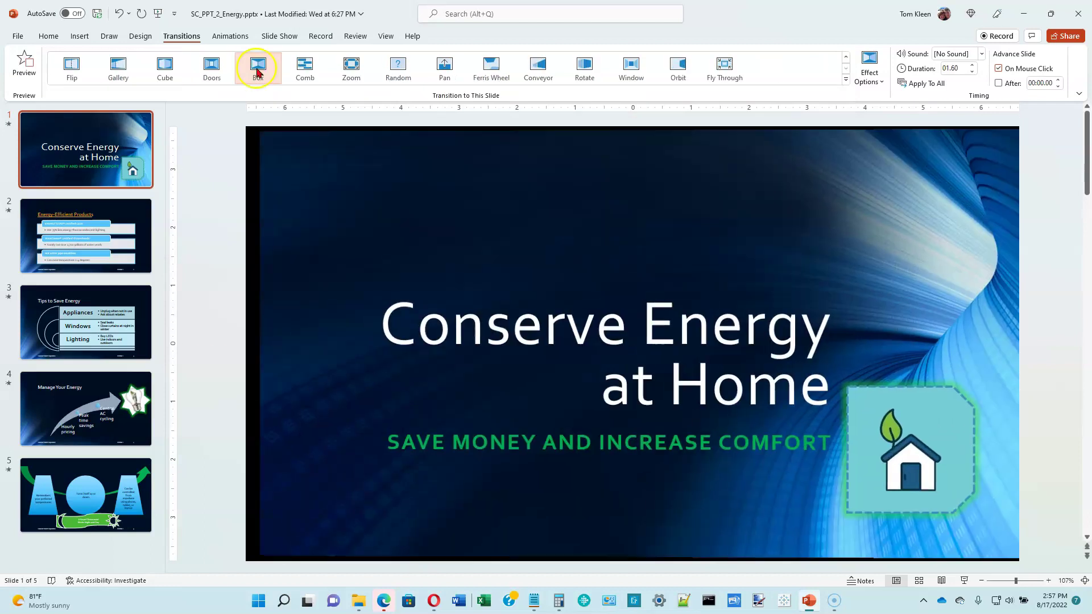
left_click(258, 69)
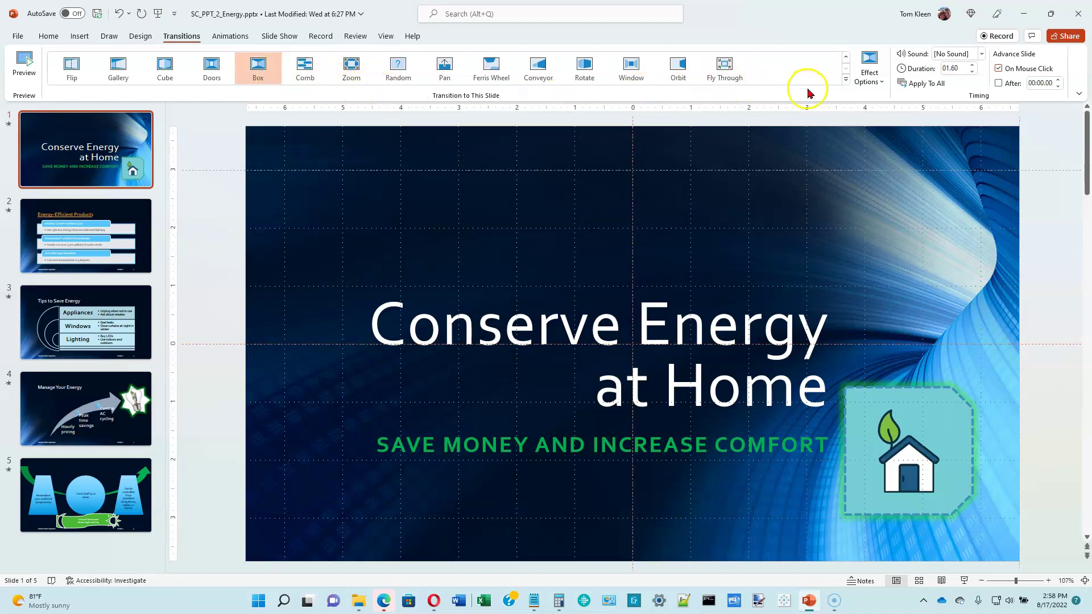
left_click(291, 85)
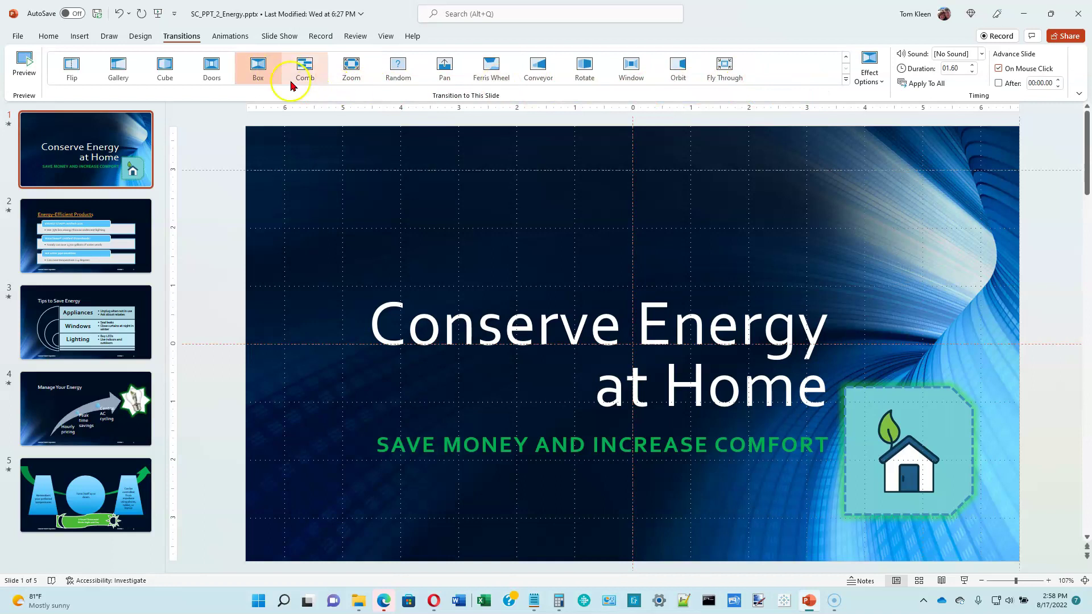
left_click(883, 87)
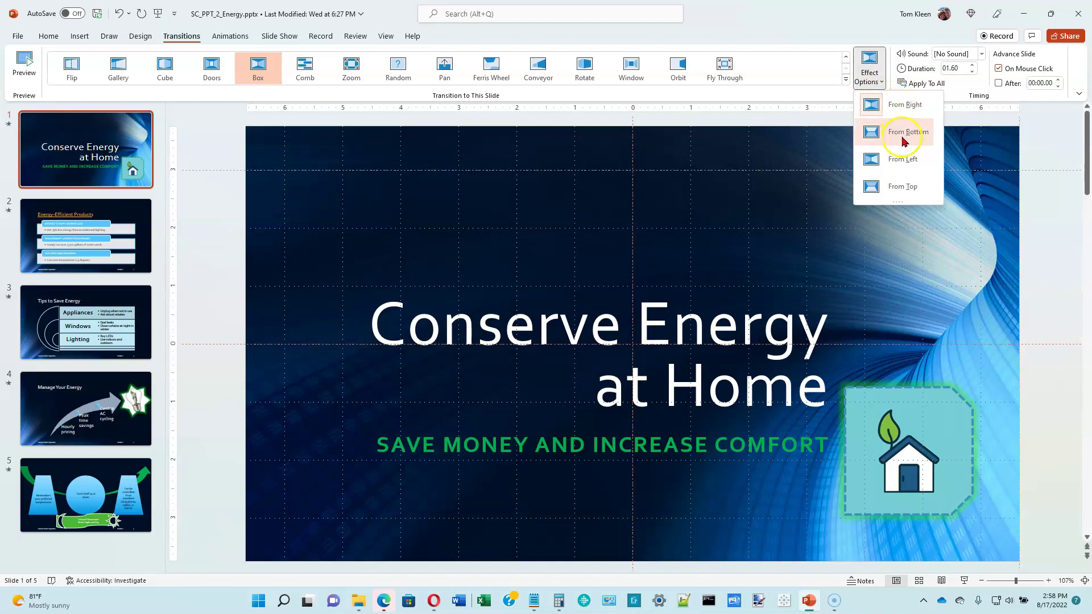
left_click(900, 188)
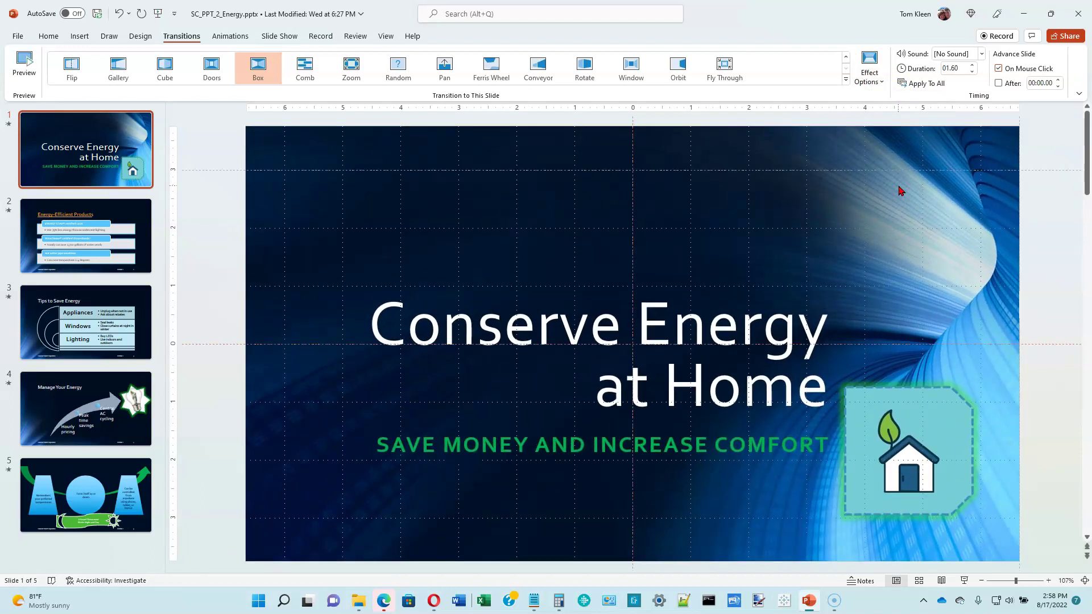
- Set the Box transition duration to 03.00, preview it, and apply it to all slides
left_click(901, 190)
left_click(922, 207)
left_click(973, 66)
left_click(972, 66)
left_click(973, 66)
left_click(973, 66)
left_click(972, 66)
left_click(25, 60)
left_click(929, 86)
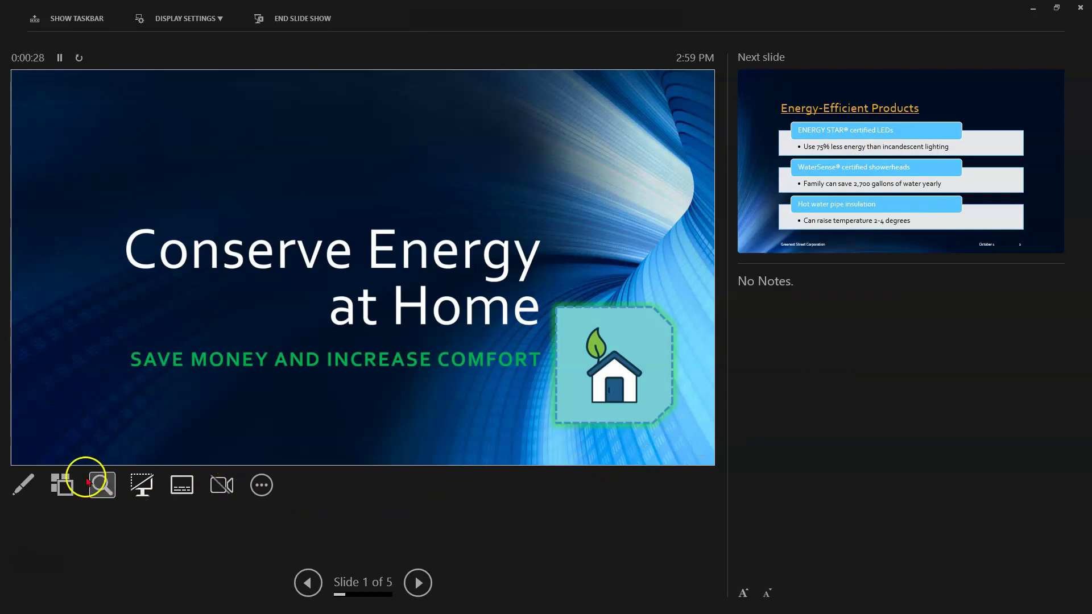
- Use the laser pointer, erase the ink marks, then view all five slides as thumbnails
left_click(22, 484)
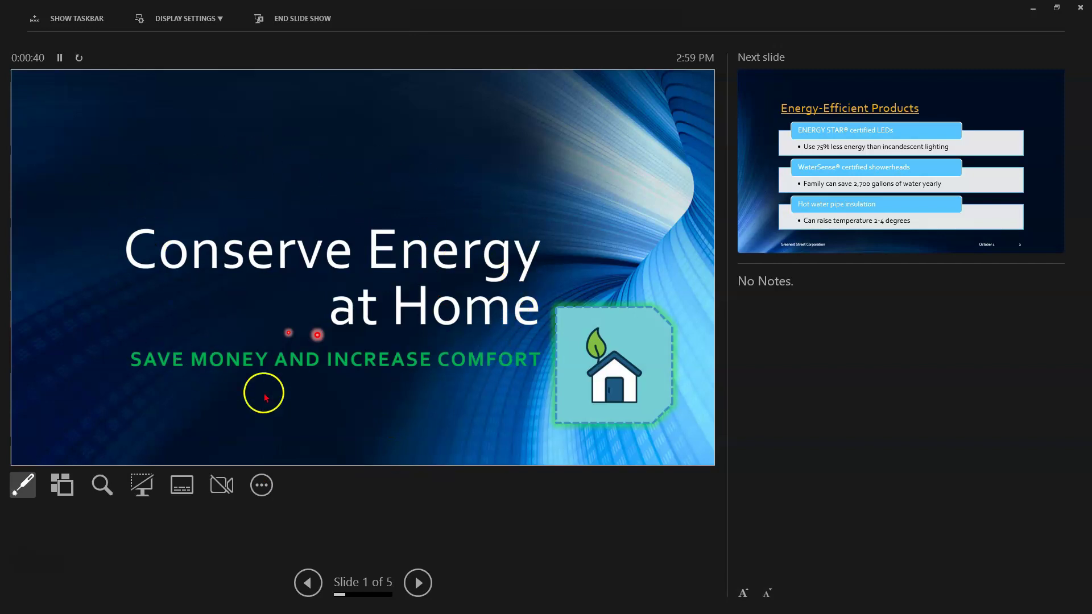
key("e")
left_click(62, 485)
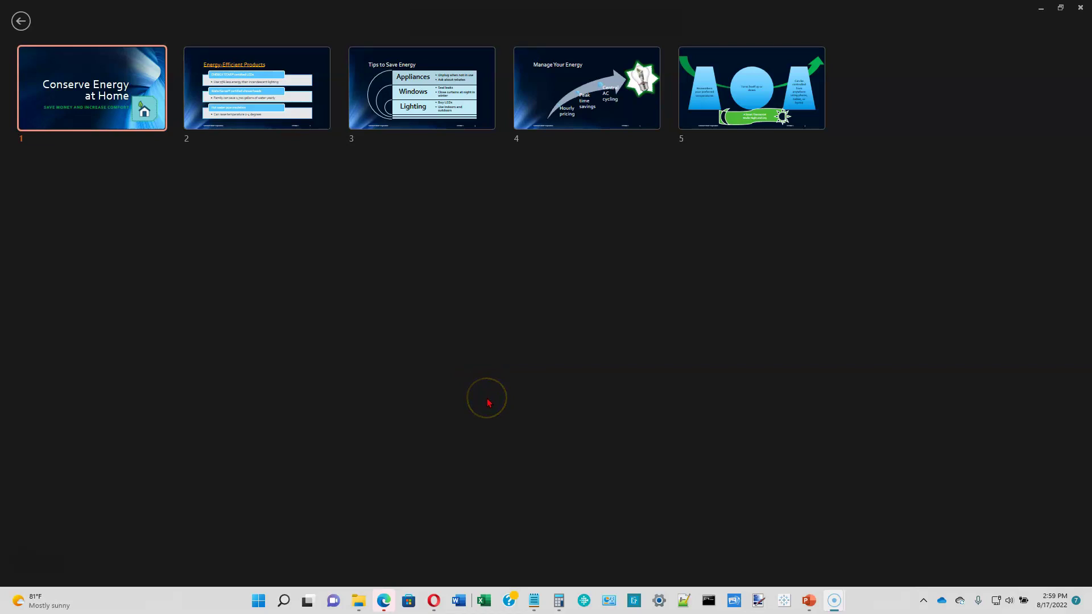
- Leave the overview, zoom into the house picture, and black out the screen
left_click(20, 21)
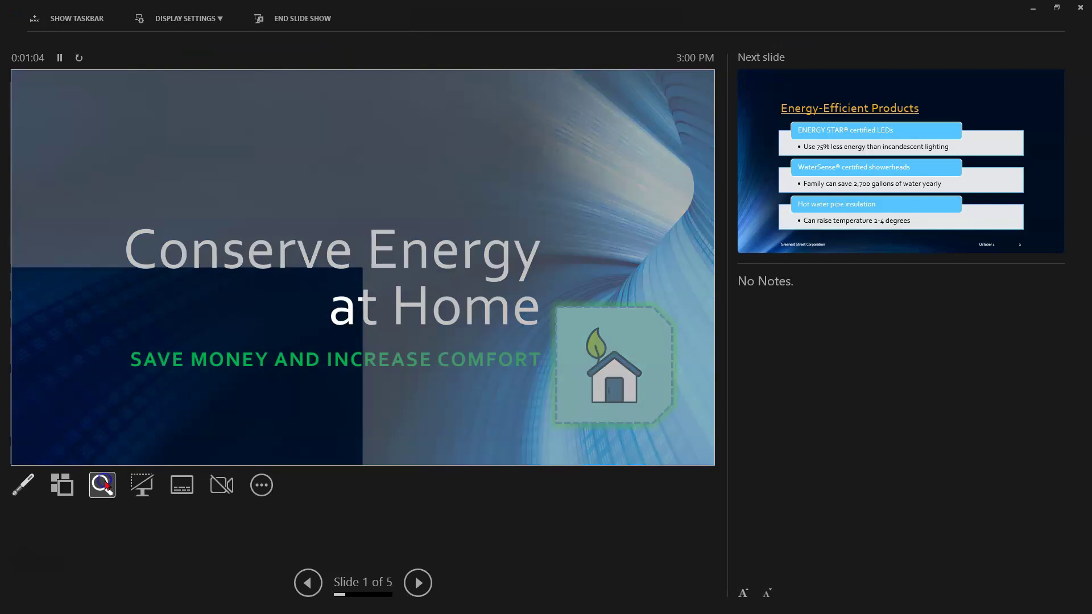
left_click(103, 484)
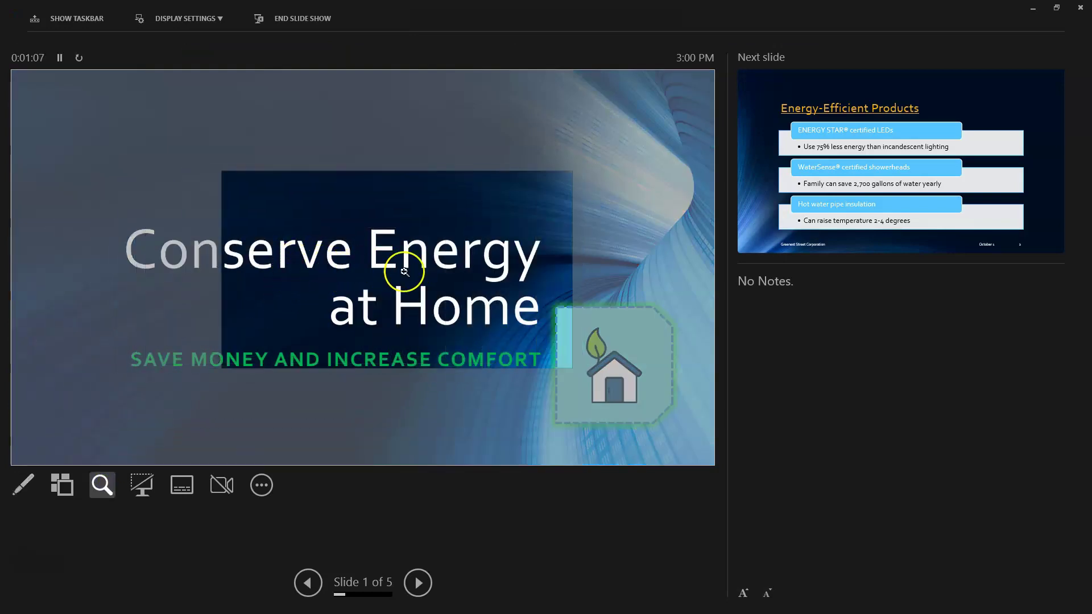
left_click(520, 356)
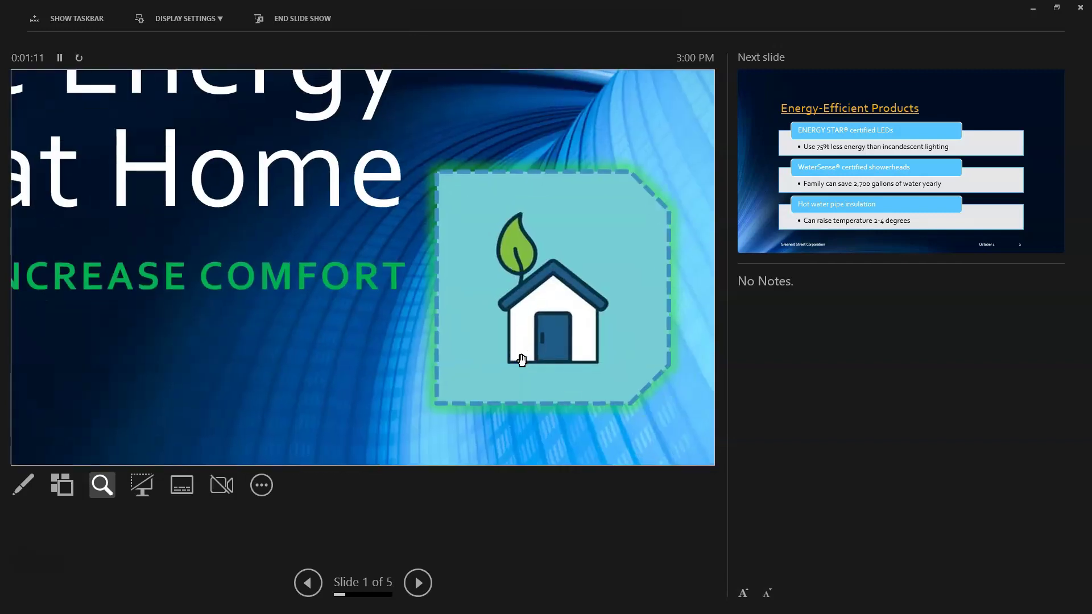
left_click(142, 484)
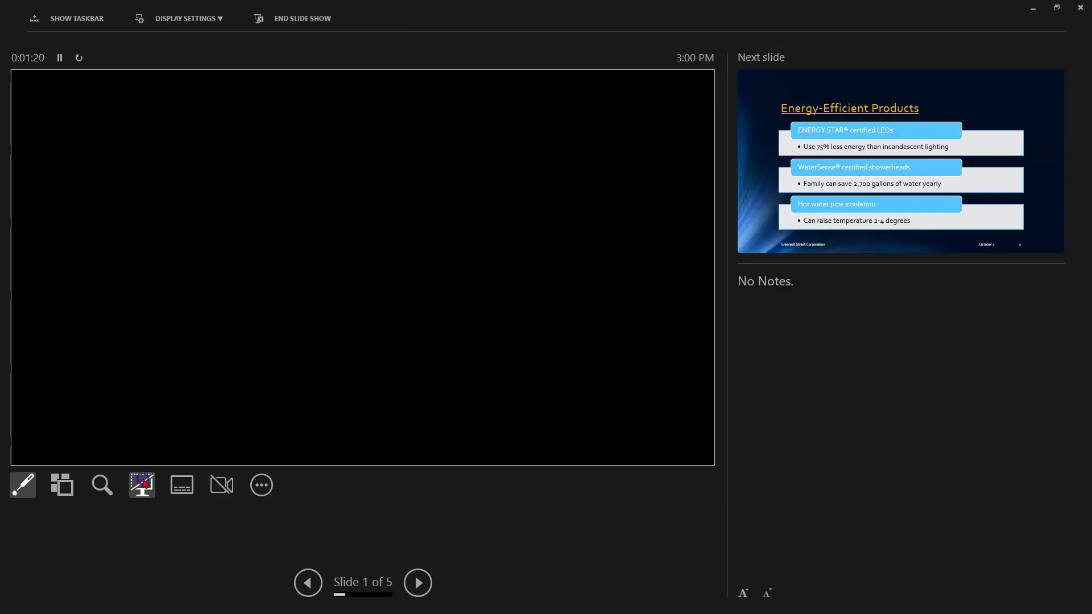
- Unblack the screen, turn on live subtitles, and switch on the presenter camera
left_click(141, 484)
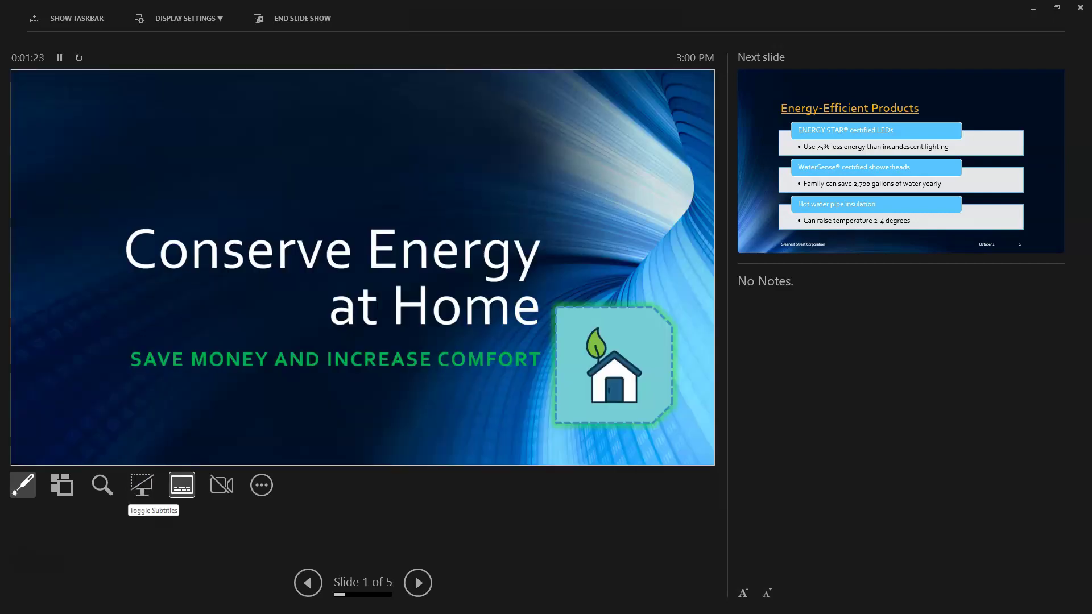
left_click(181, 487)
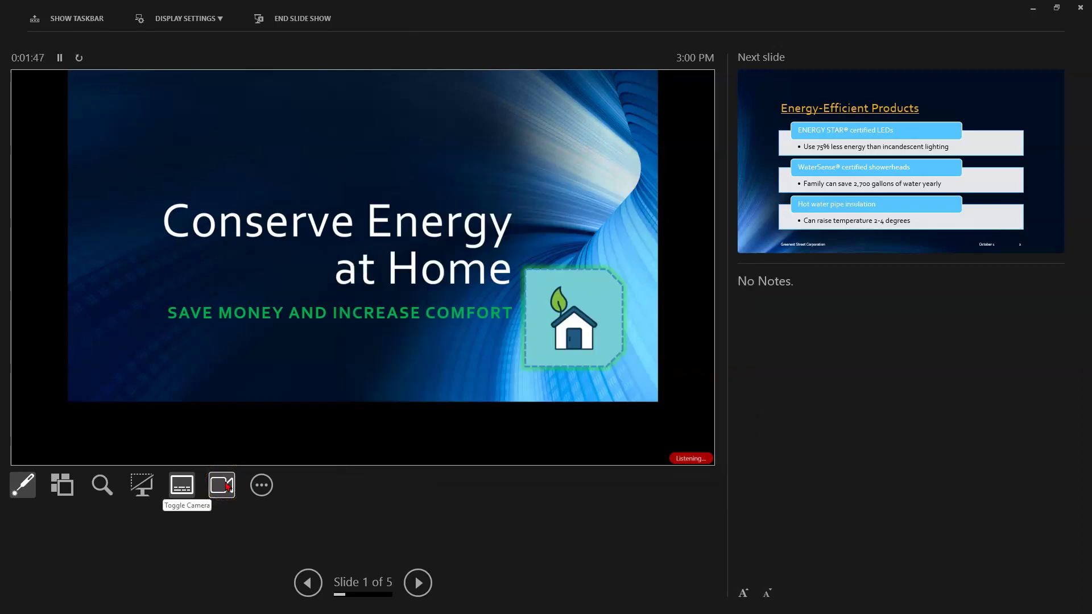
left_click(225, 485)
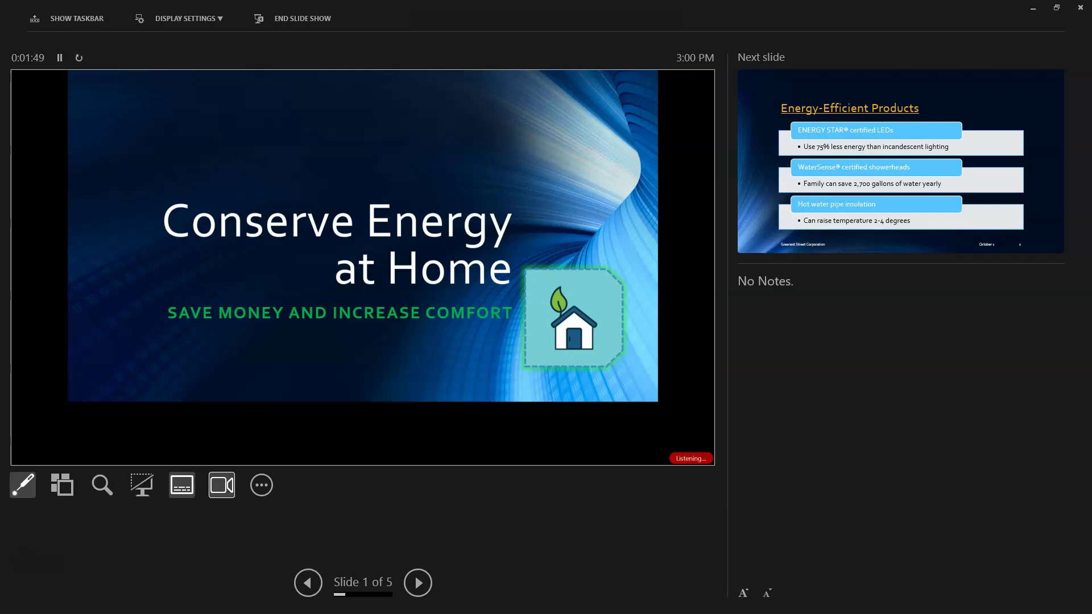
- Switch subtitles and camera off, end the slide show, and save the presentation
left_click(222, 485)
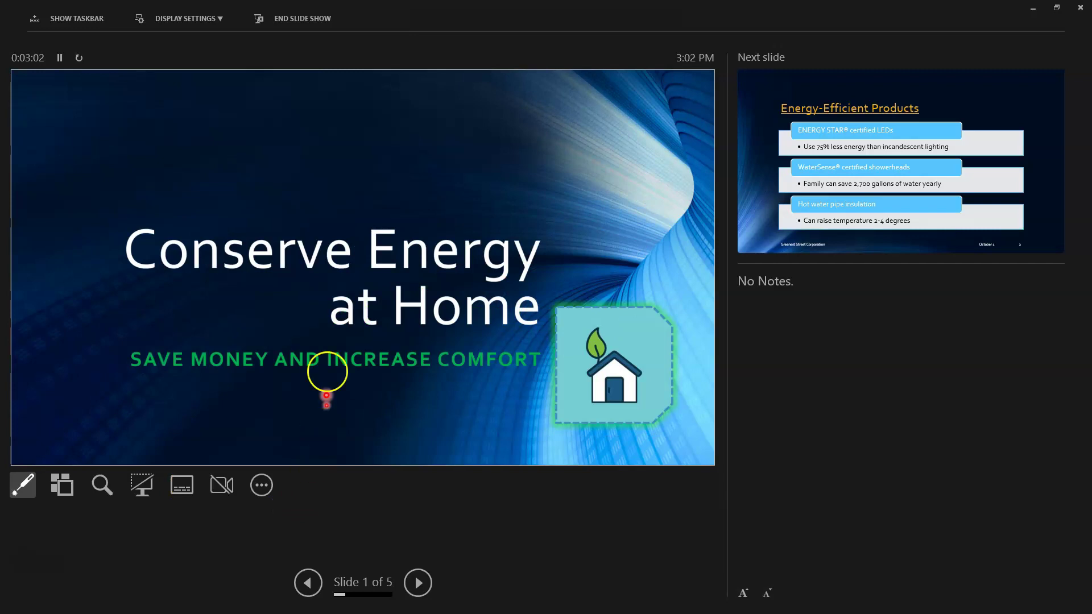
left_click(283, 19)
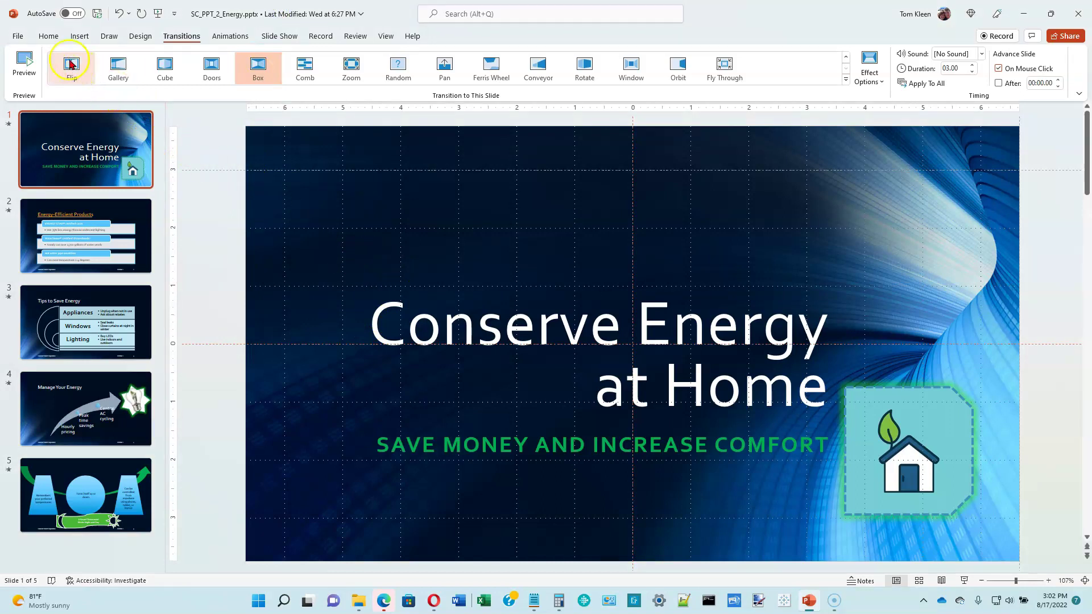
left_click(98, 15)
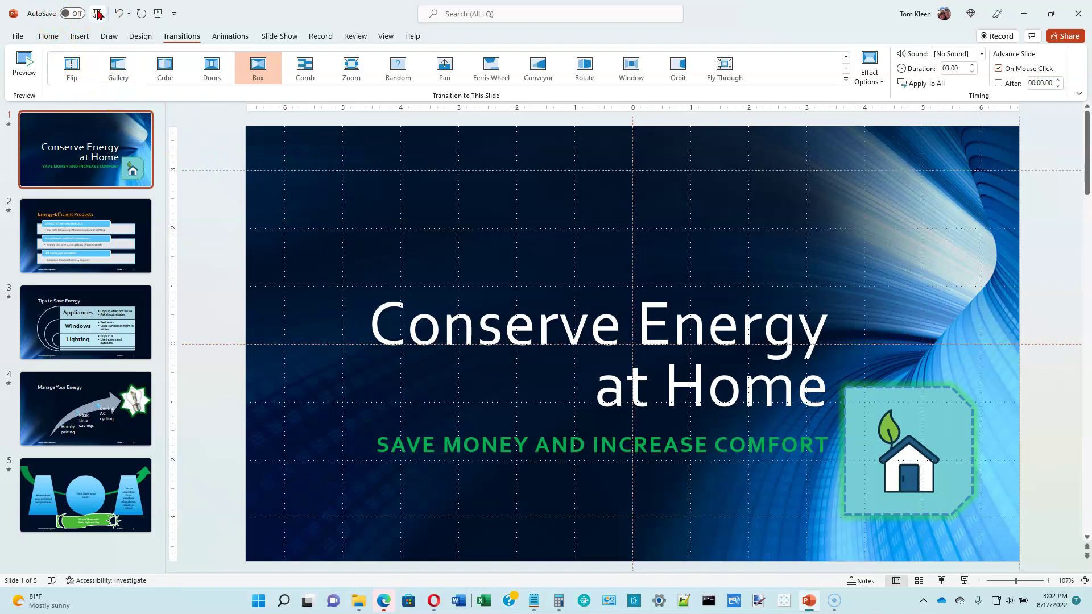